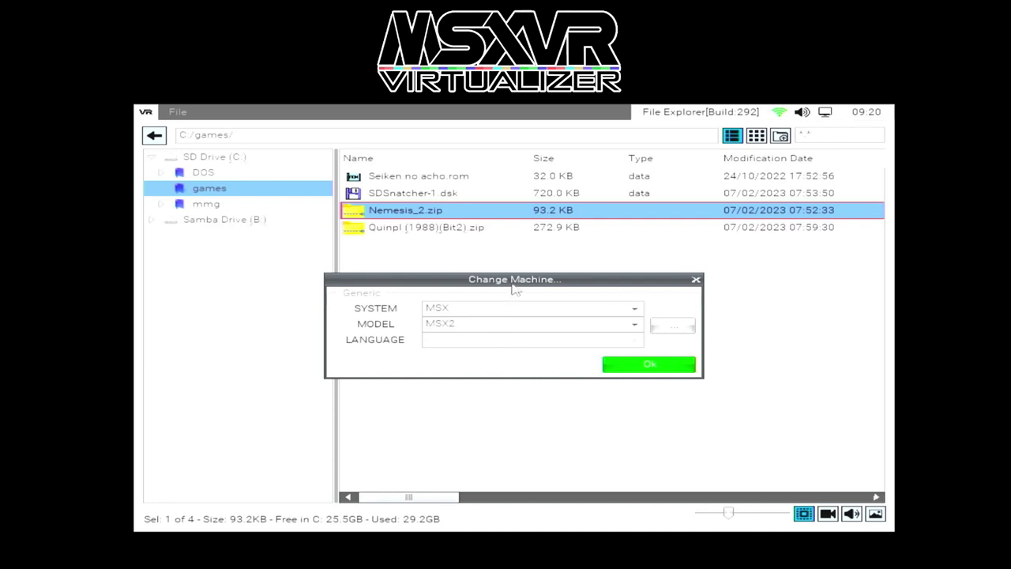
# Step: Confirm the machine change with MSX as the system and MSX2 as the model
pyautogui.moveTo(559, 286); pyautogui.dragTo(592, 271)
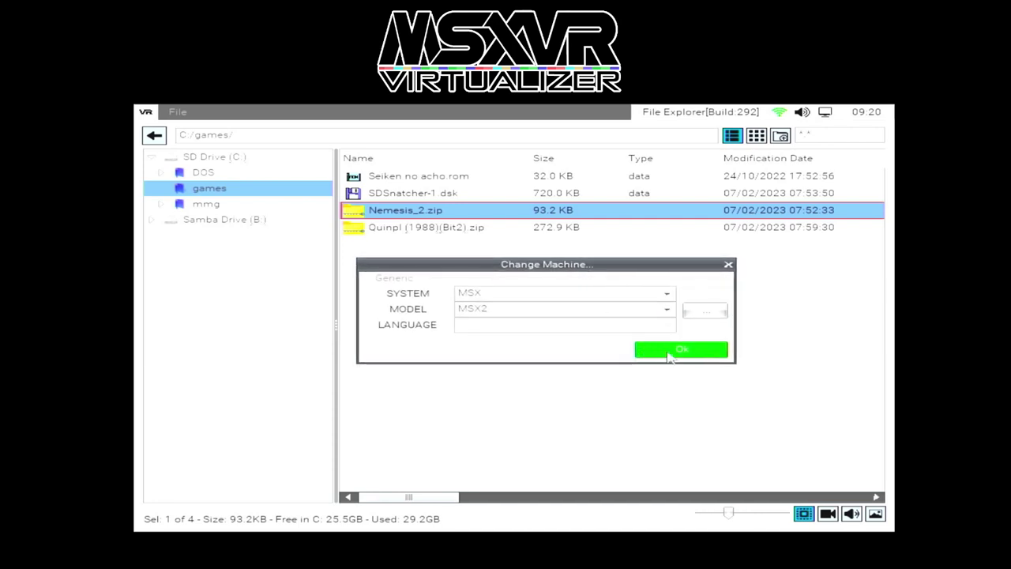
pyautogui.click(668, 355)
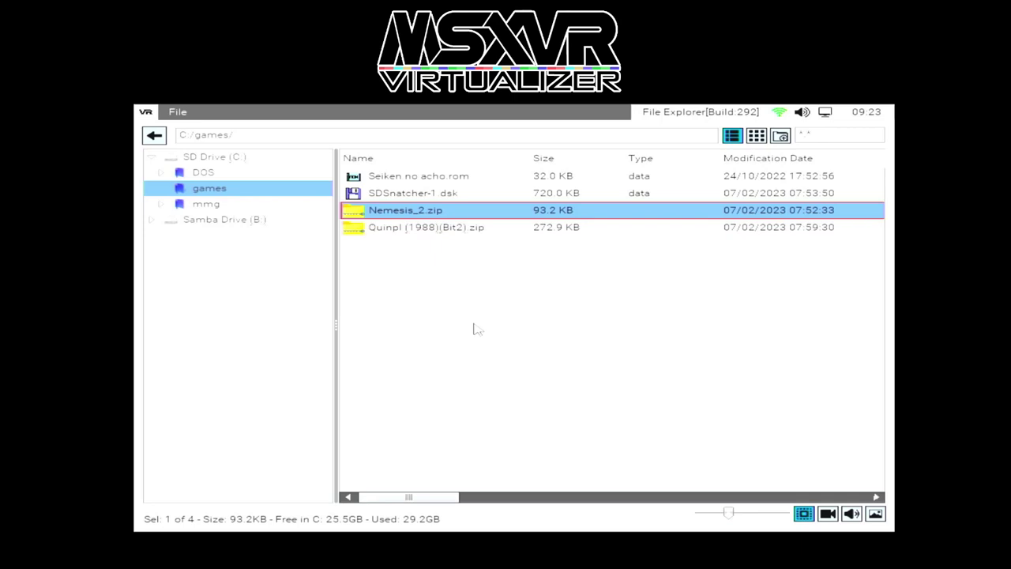
pyautogui.rightClick(423, 220)
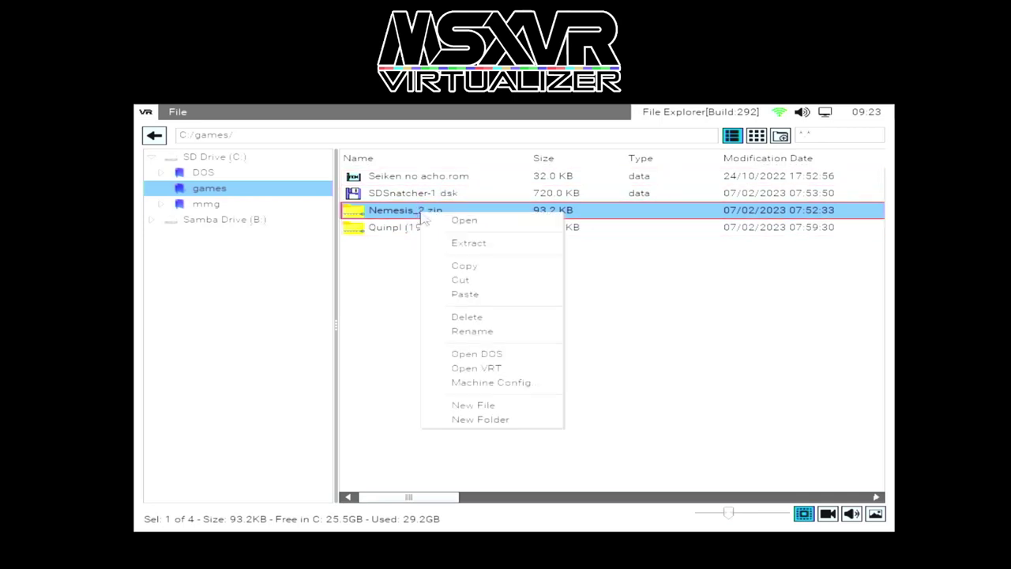
pyautogui.click(383, 277)
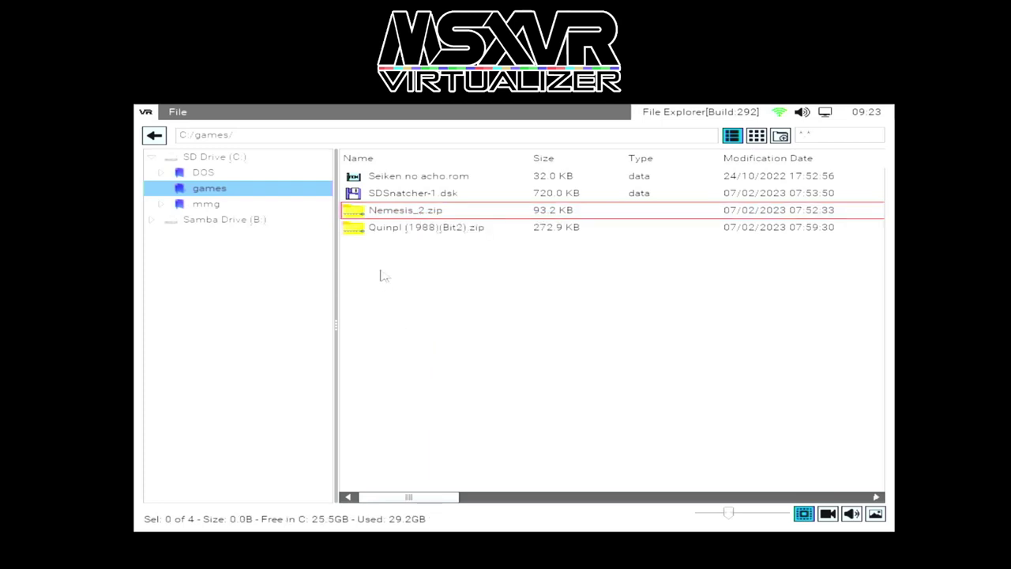
# Step: Open the machine configuration of Seiken no acho.rom and run the game on the MSX2 model
pyautogui.click(427, 181)
pyautogui.rightClick(427, 181)
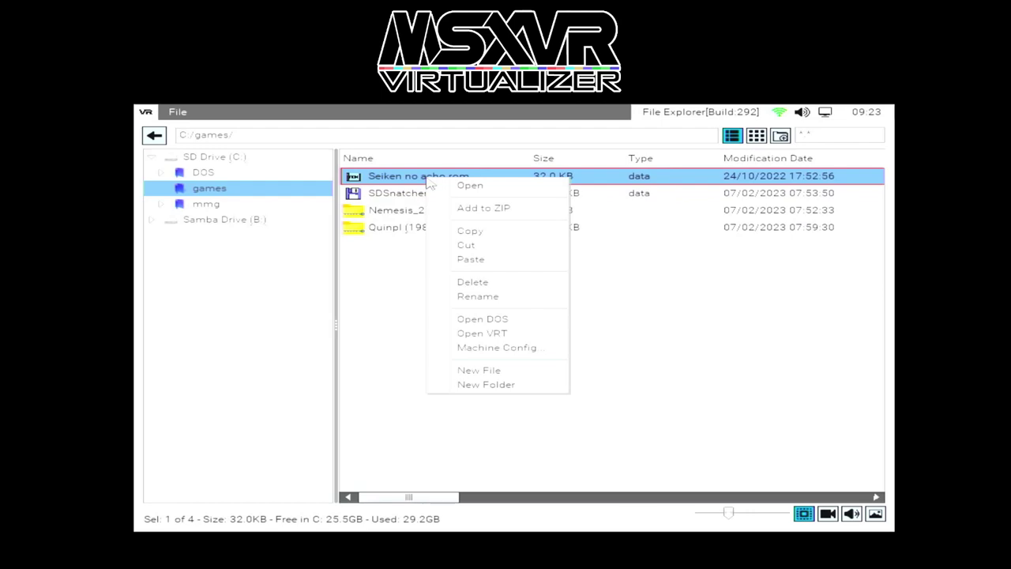
pyautogui.click(511, 353)
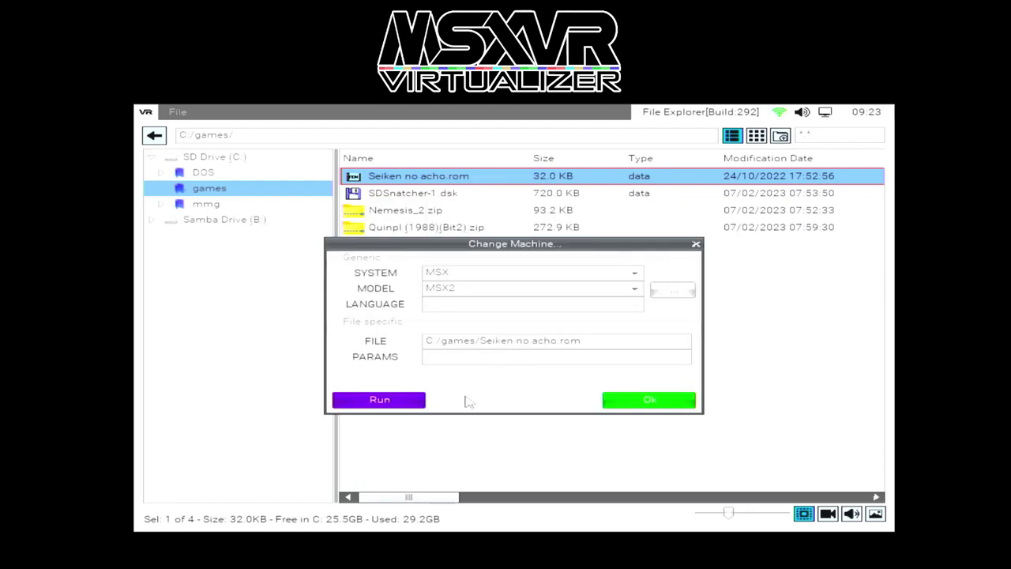
pyautogui.click(376, 404)
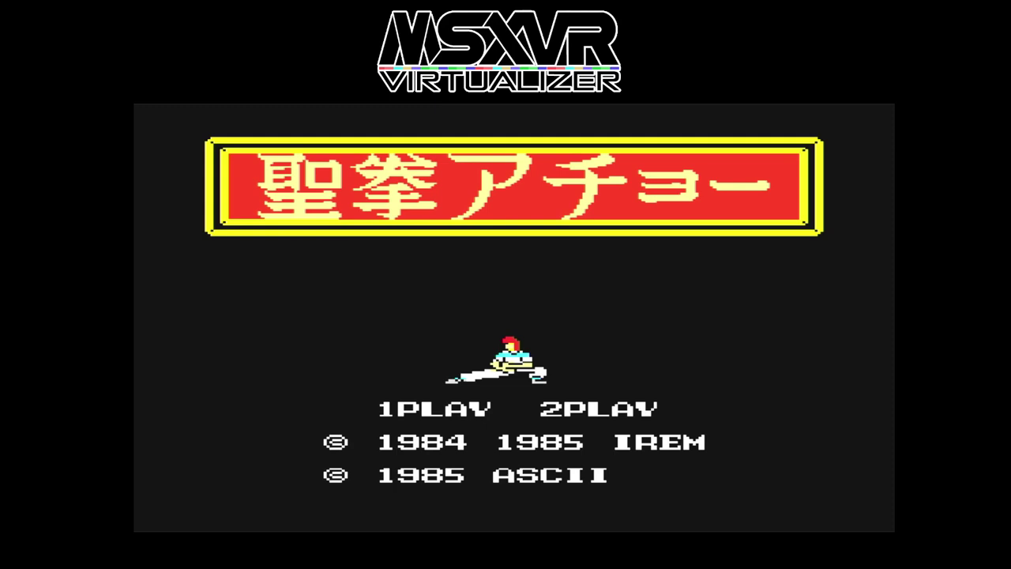
pyautogui.press('space')
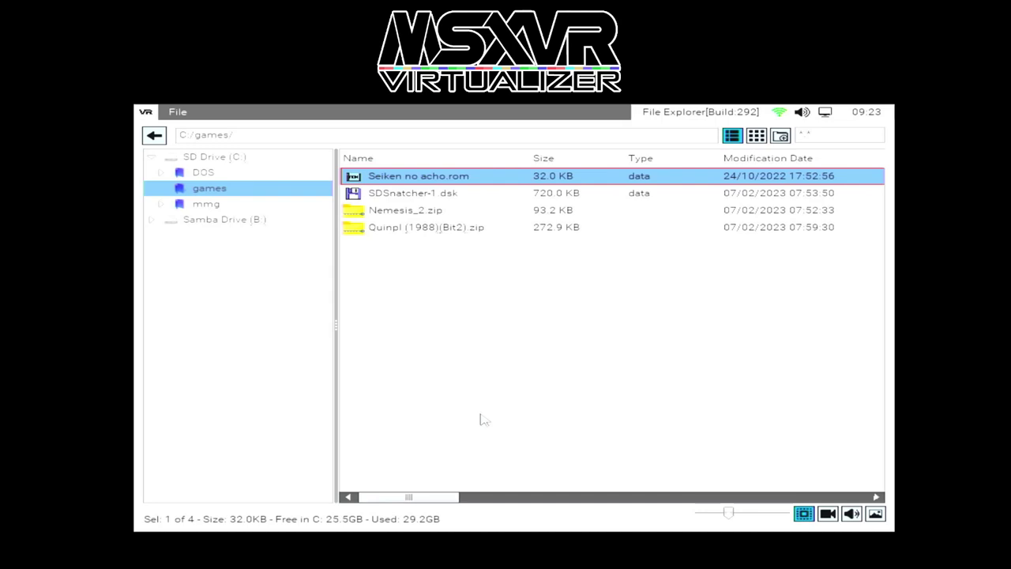
# Step: Leave the file explorer for the DOS prompt and list the contents of the games folder with dir
pyautogui.press('Escape')
pyautogui.write('dir')
pyautogui.press('Return')
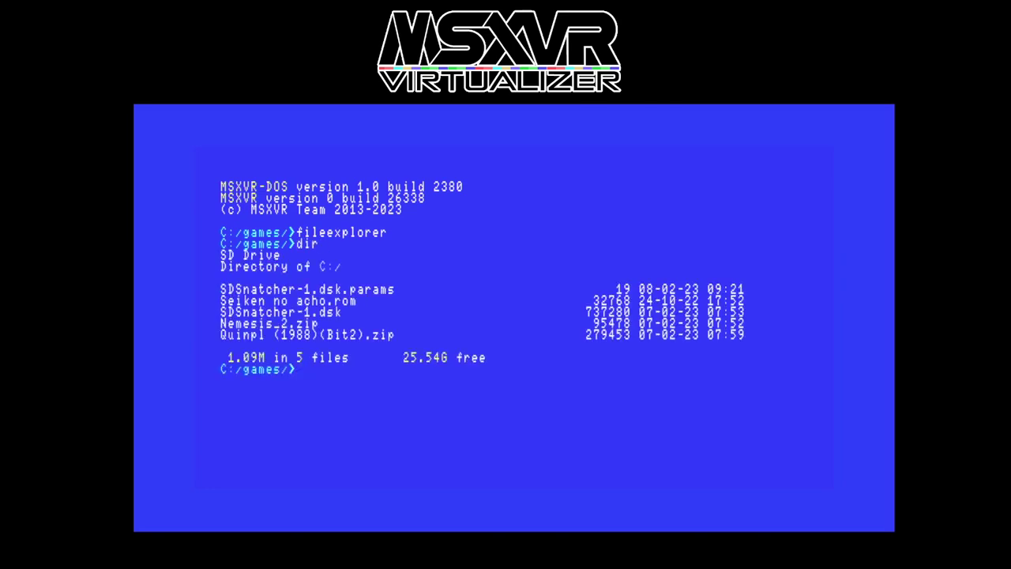
# Step: Launch the Quinpl game from the prompt with play "Quinpl (1988)(Bit2).zip" /msx2
pyautogui.write('play q')
pyautogui.press('Tab')
pyautogui.write('/msx2')
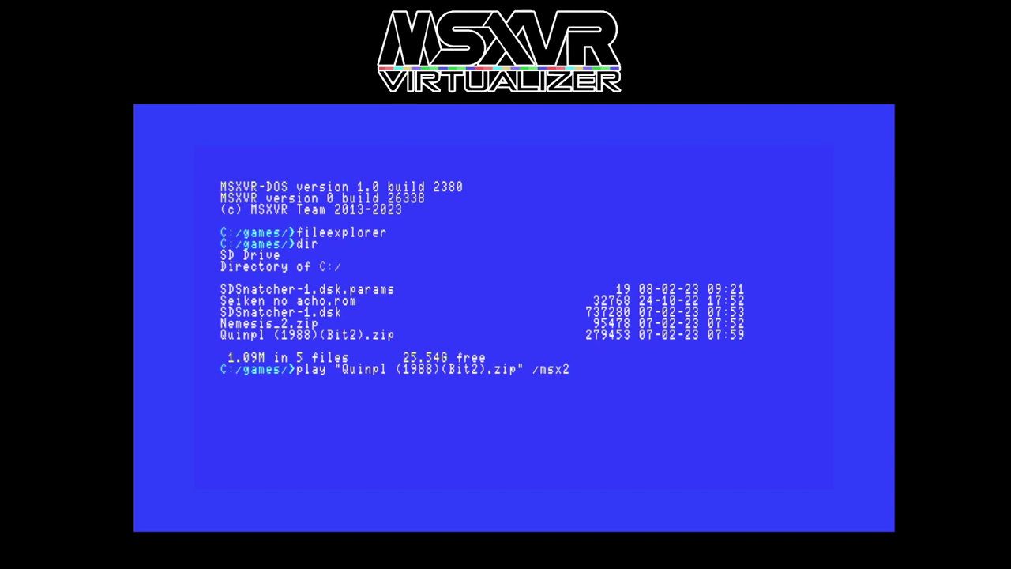
pyautogui.press('Return')
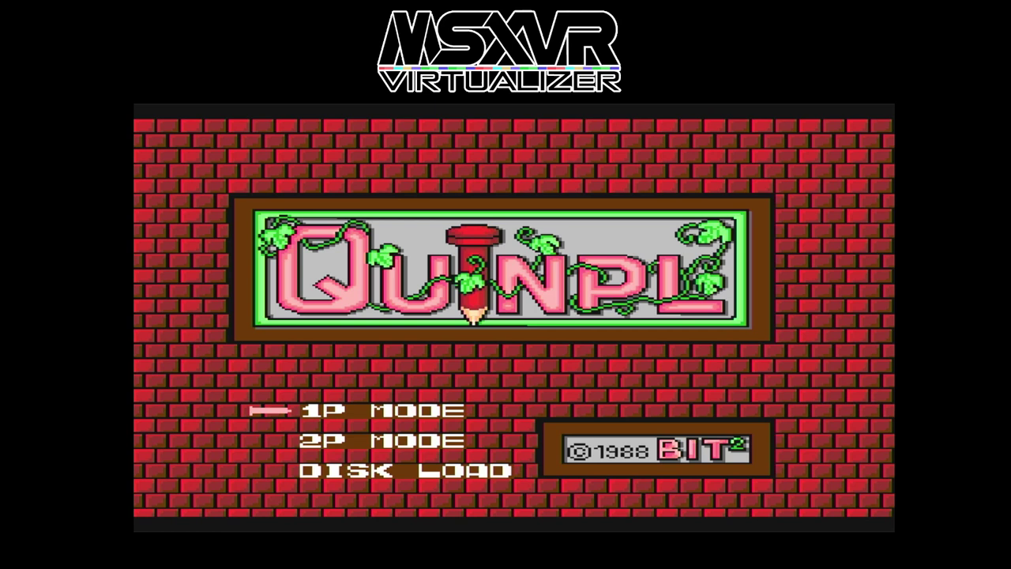
# Step: Recall the Quinpl play command, change its machine option to /msx2p and run it
pyautogui.press('Up')
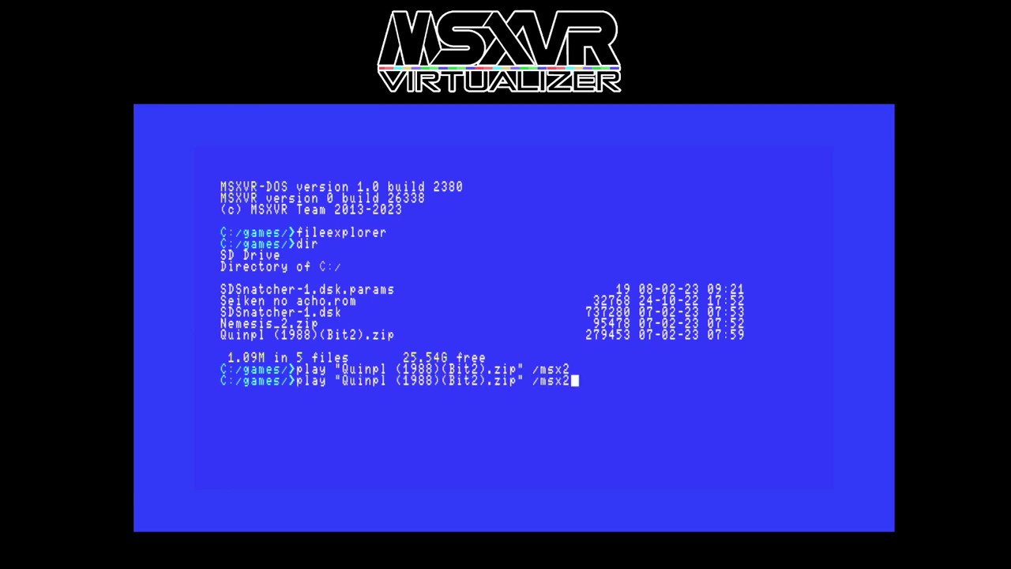
pyautogui.write('++')
pyautogui.press('BackSpace')
pyautogui.write('()(*&^')
pyautogui.press('BackSpace')
pyautogui.press('BackSpace')
pyautogui.press('BackSpace')
pyautogui.press('BackSpace')
pyautogui.press('BackSpace')
pyautogui.press('BackSpace')
pyautogui.press('BackSpace')
pyautogui.write('p')
pyautogui.press('Return')
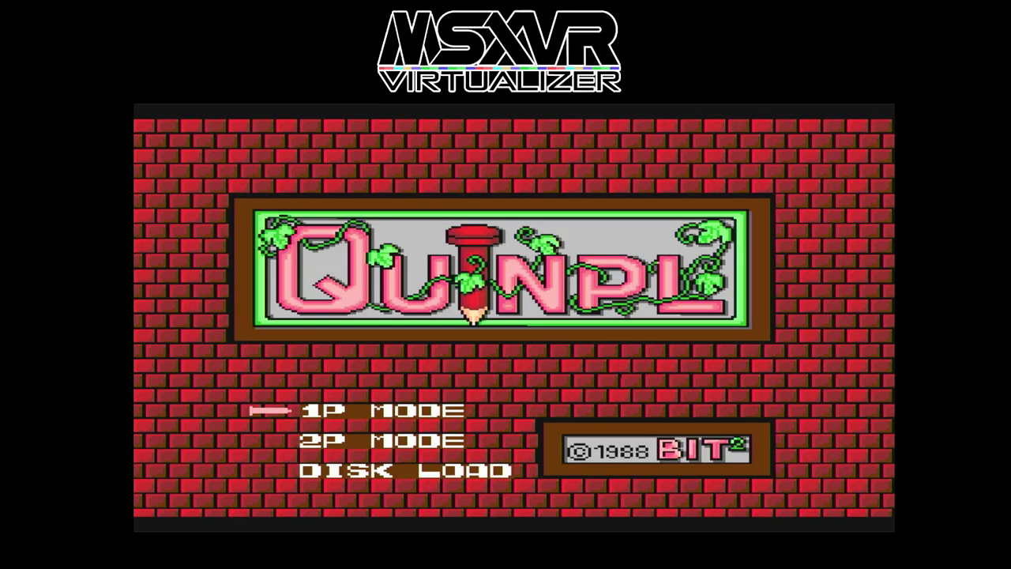
# Step: Step through the Quinpl title options to DISK LOAD and back to 1P MODE, and exit to the prompt
pyautogui.press('Down')
pyautogui.press('Down')
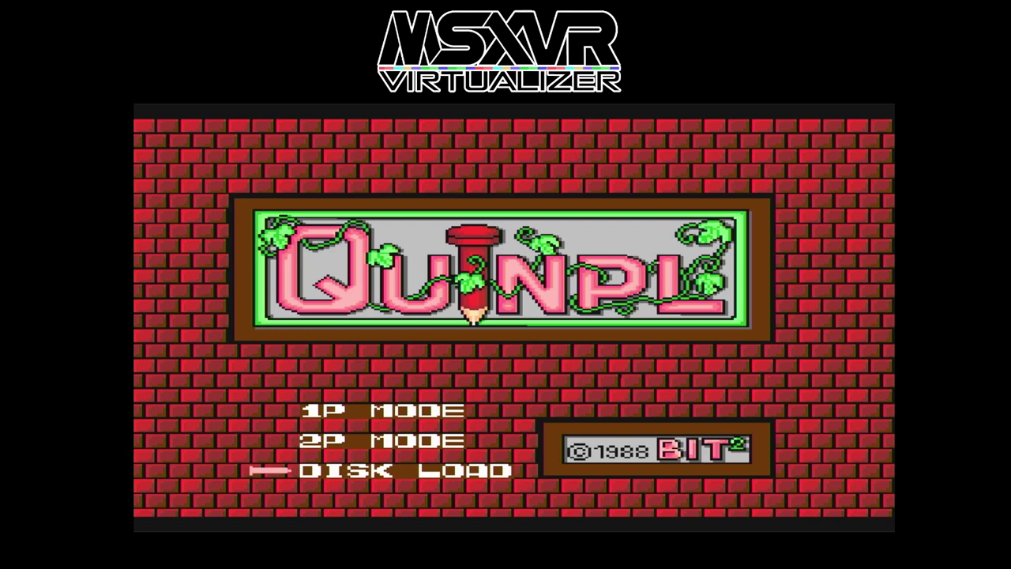
pyautogui.press('Up')
pyautogui.press('Up')
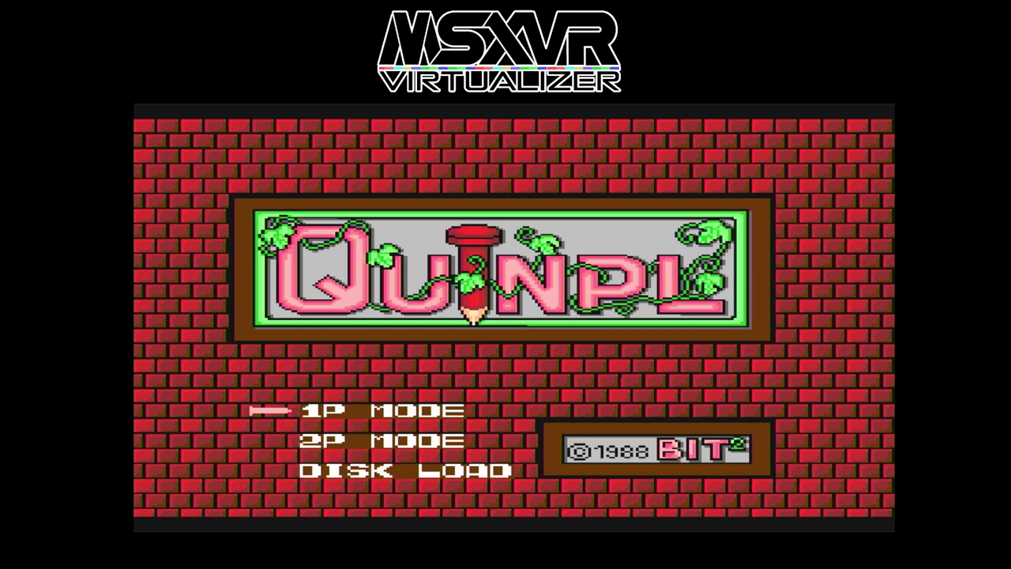
pyautogui.press('Escape')
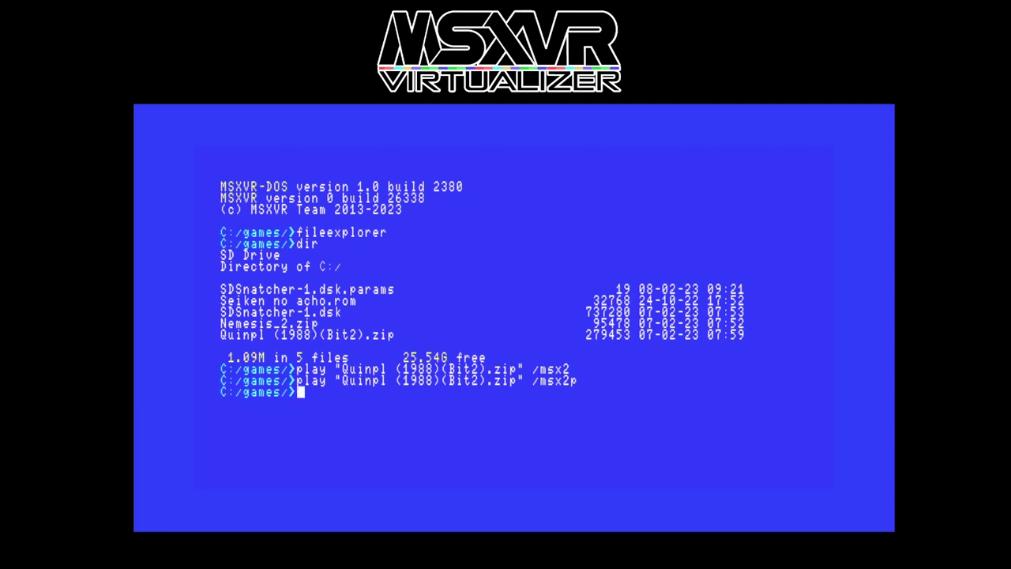
# Step: Start fileexplorer, review the machine configuration and parameters of SDSnatcher-1.dsk, and close the dialog with its settings accepted
pyautogui.write('fileexplorer')
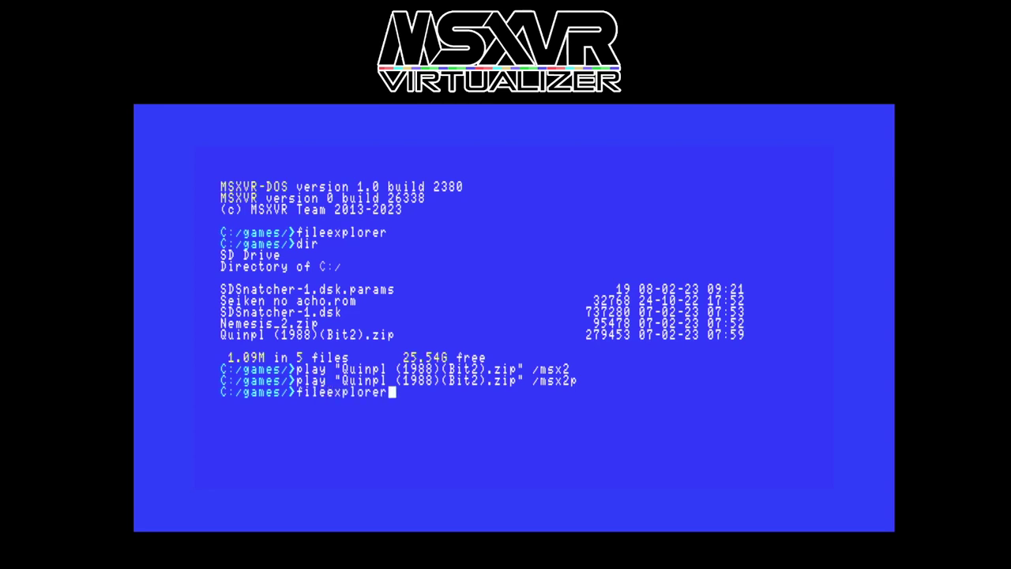
pyautogui.press('Return')
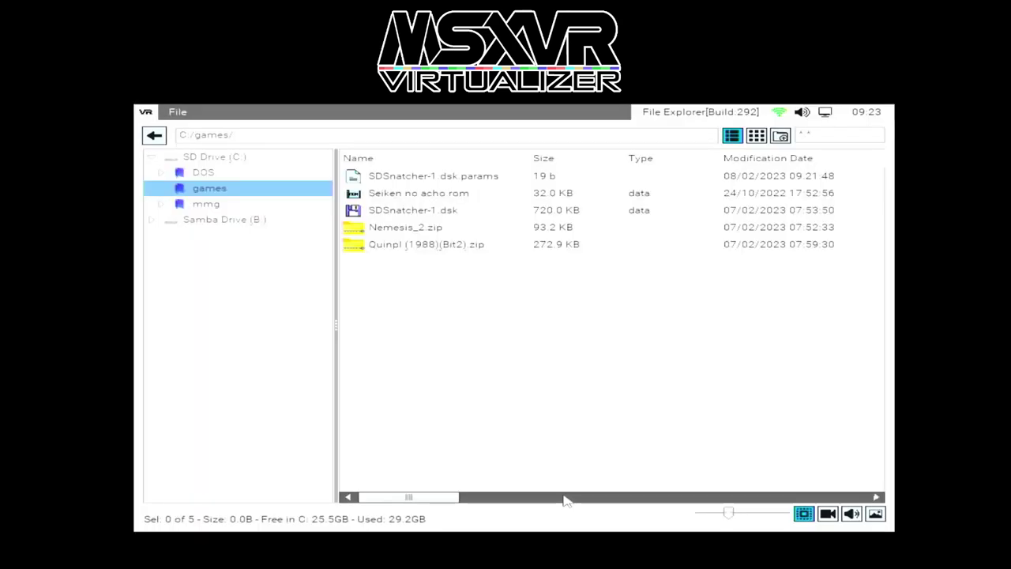
pyautogui.click(438, 212)
pyautogui.rightClick(436, 211)
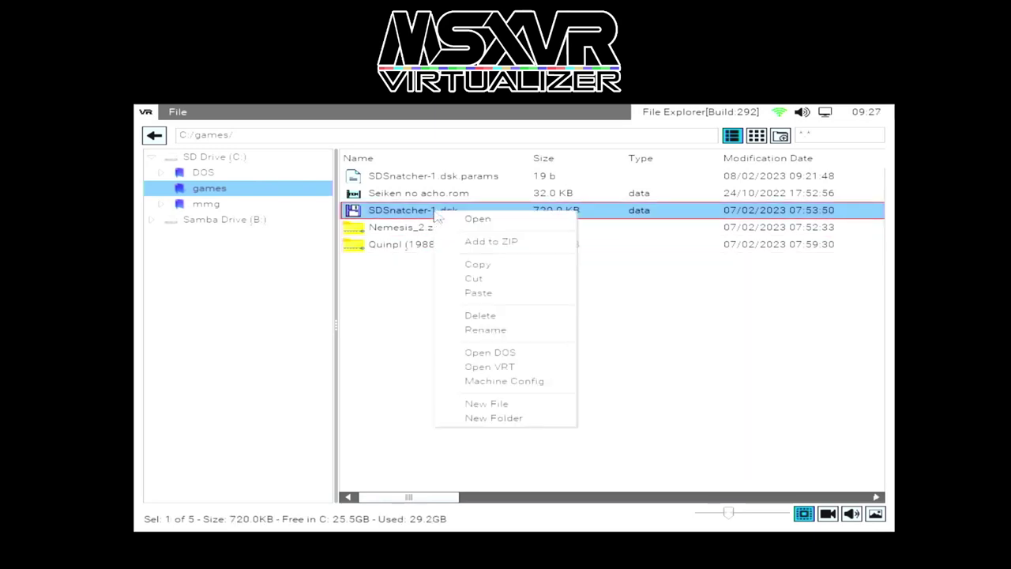
pyautogui.click(520, 384)
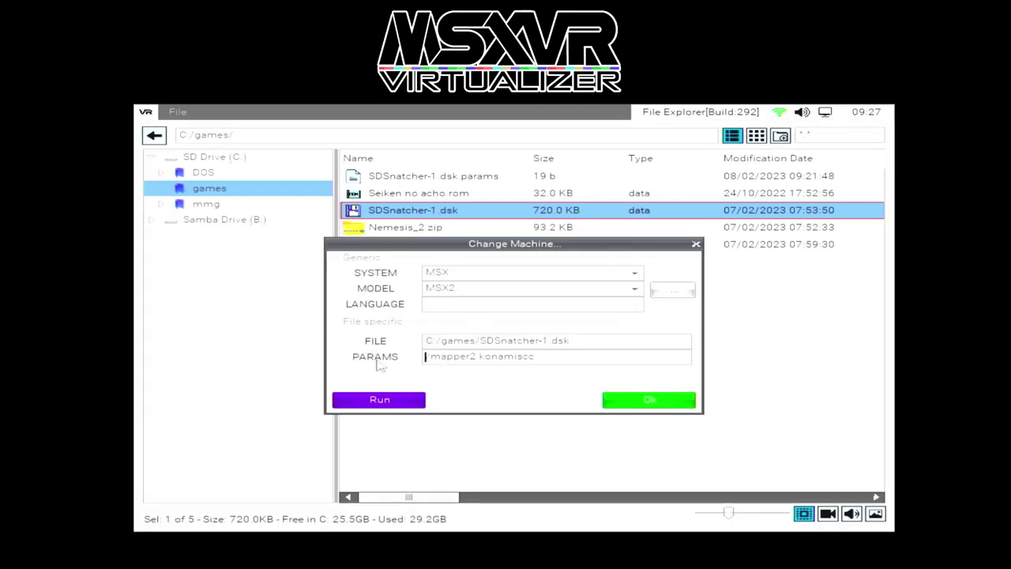
pyautogui.click(653, 403)
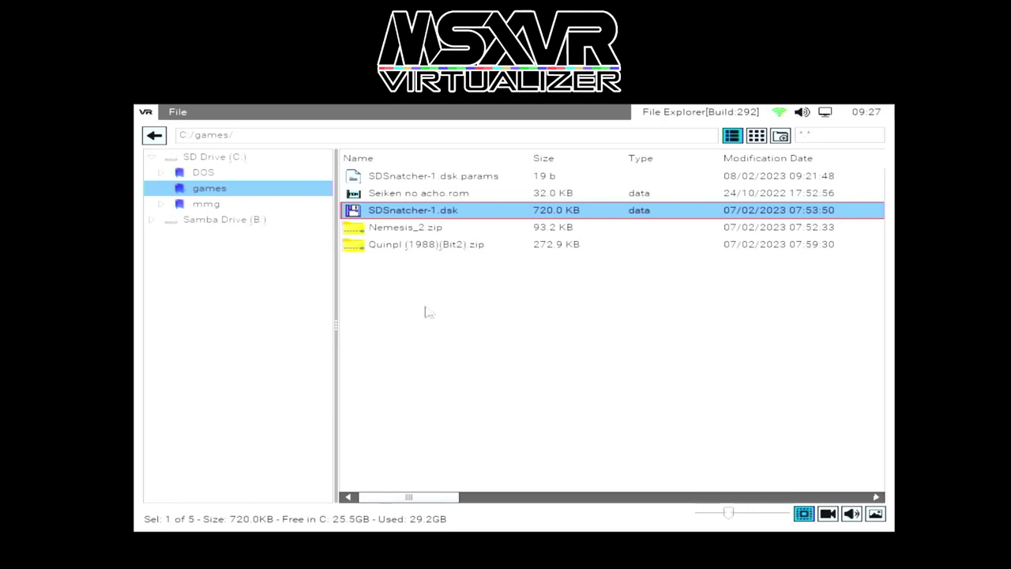
# Step: Return to the DOS prompt, view SDSnatcher-1.dsk.params with the edit command, and close the text editor
pyautogui.click(385, 180)
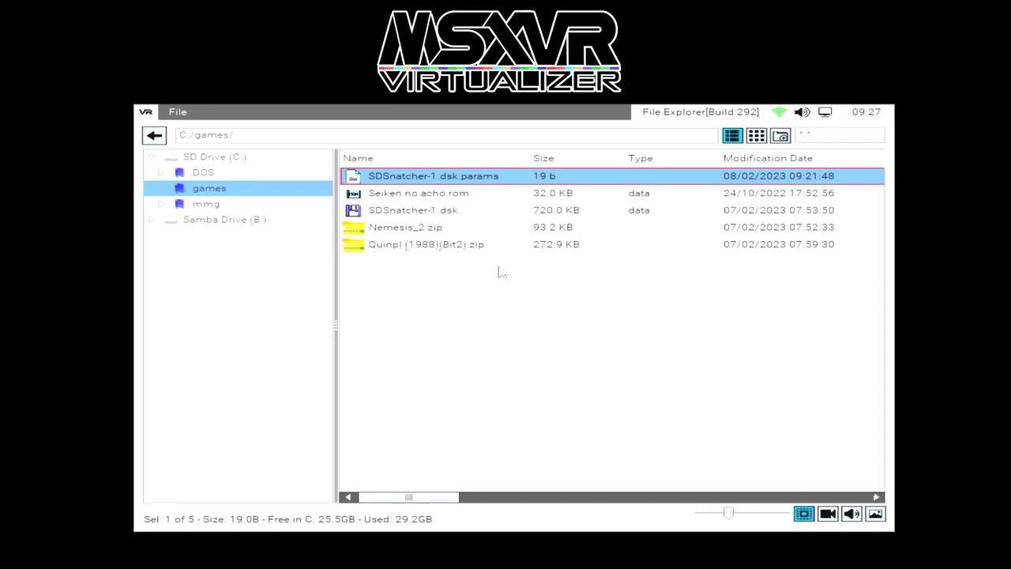
pyautogui.press('Escape')
pyautogui.write('ed')
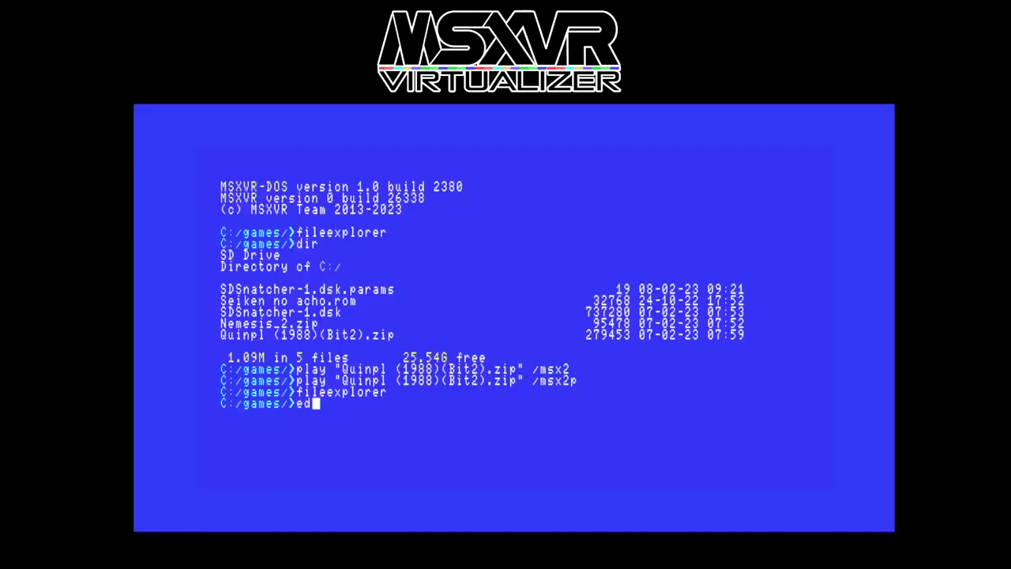
pyautogui.write('it S')
pyautogui.press('Tab')
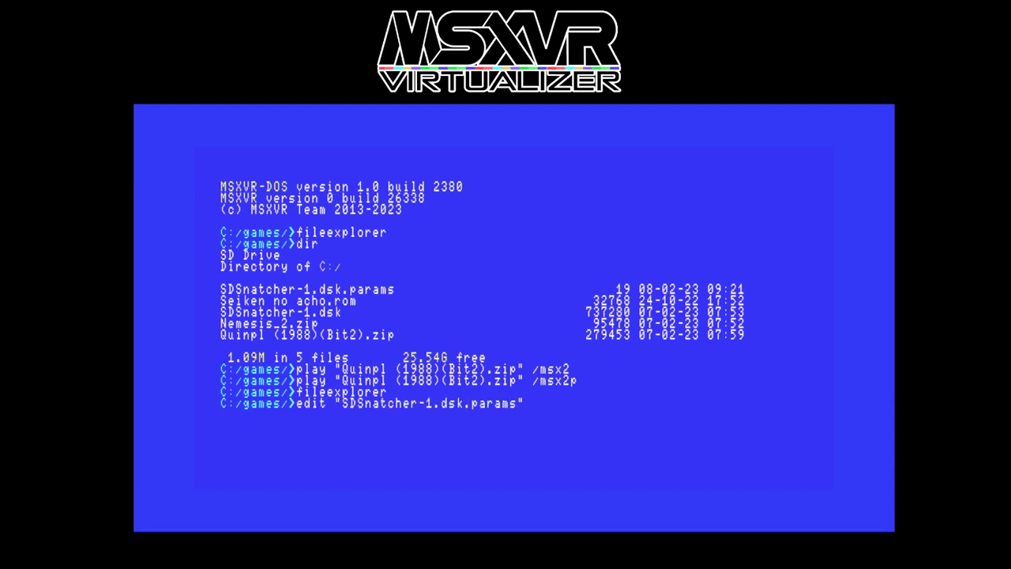
pyautogui.press('Return')
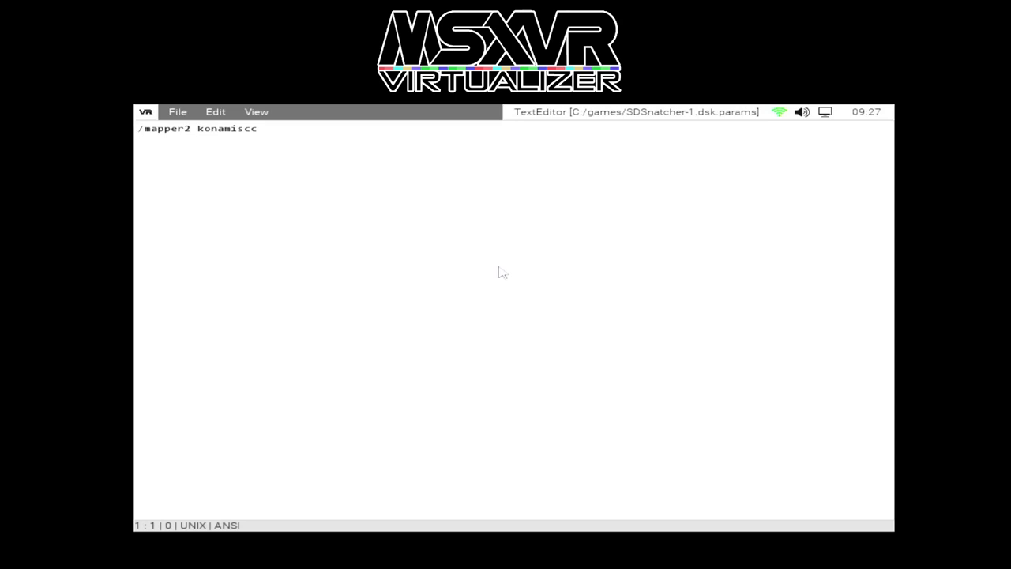
pyautogui.press('Escape')
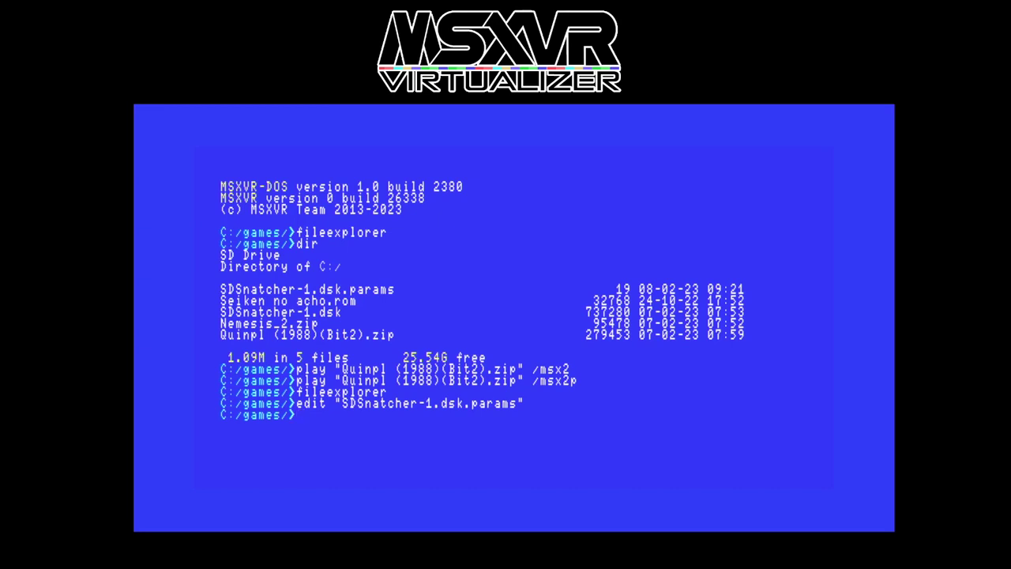
# Step: Launch the SD Snatcher disk from the prompt with play "SDSnatcher-1.dsk" /msx2
pyautogui.write('play "SD')
pyautogui.press('Tab')
pyautogui.press('Tab')
pyautogui.write('/msx2')
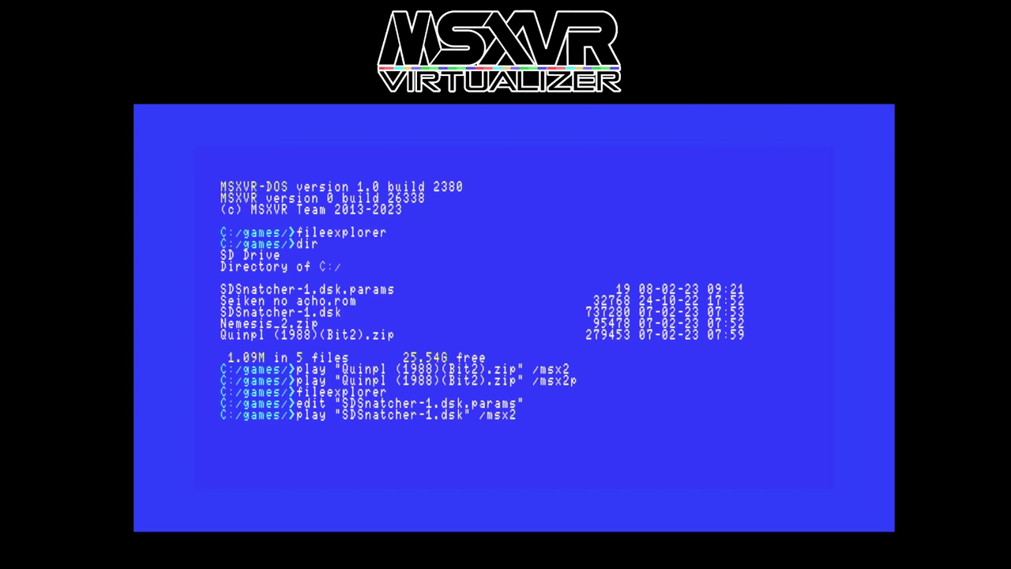
pyautogui.press('Return')
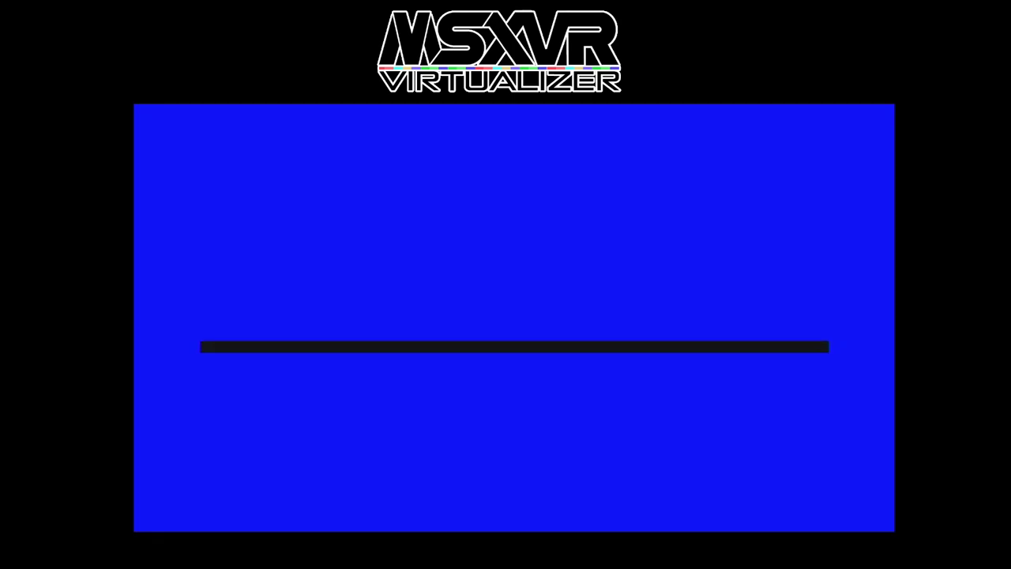